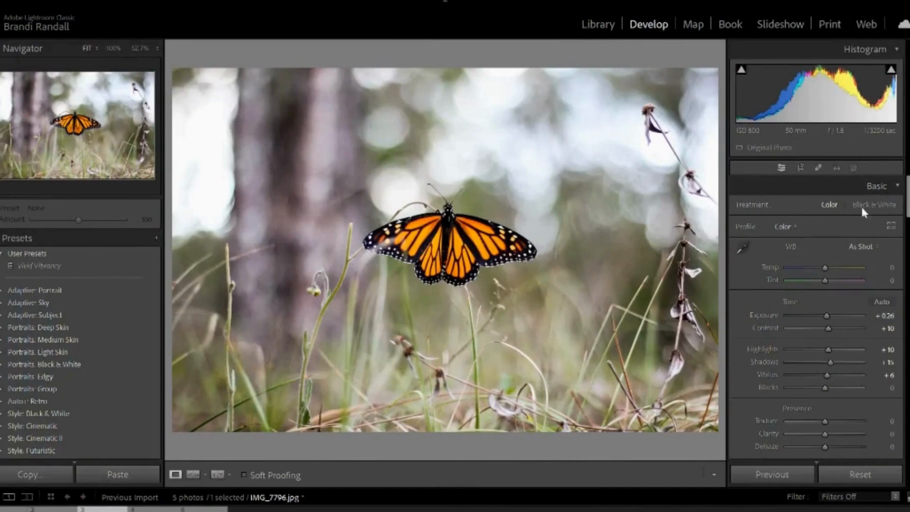
- Try pulling the tone curve's Highlights region down to -100 and its Darks region down to -84, undoing each change
scroll(906, 199, "down", 10)
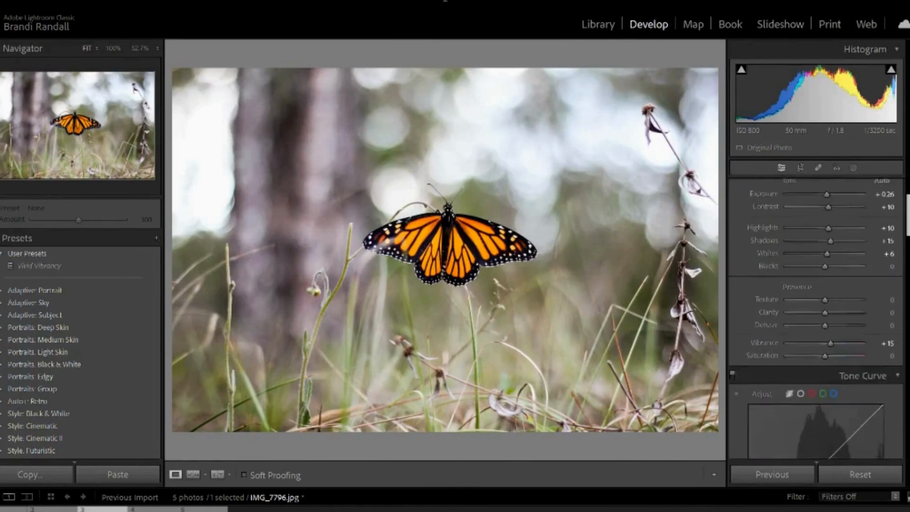
scroll(903, 218, "down", 3)
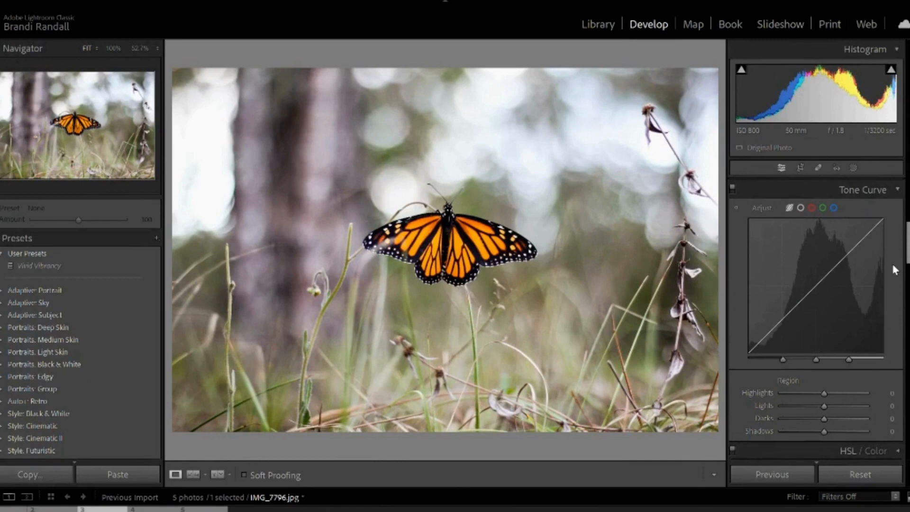
scroll(891, 261, "down", 1)
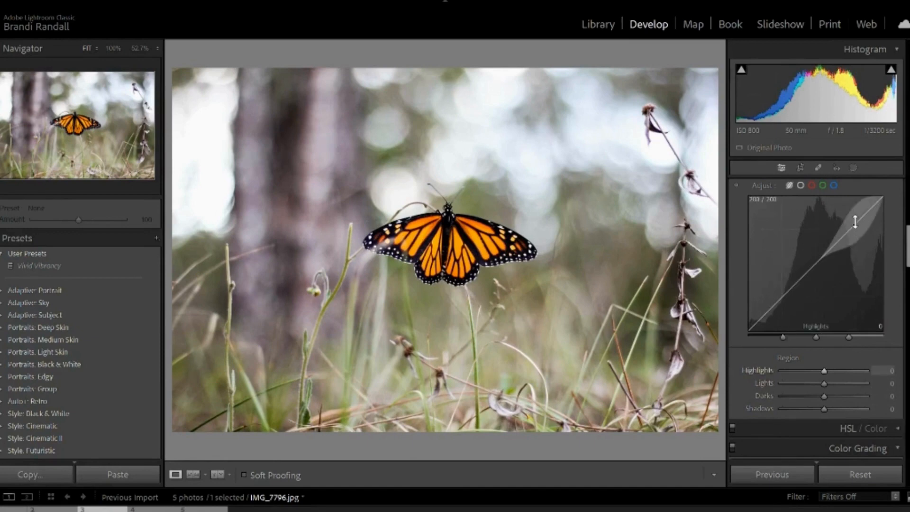
left_click_drag(855, 221, 854, 230)
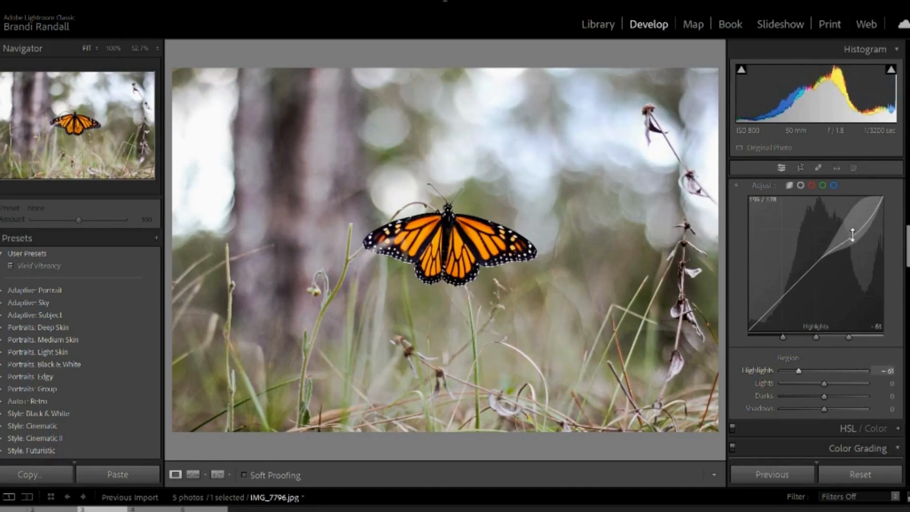
left_click_drag(854, 230, 852, 235)
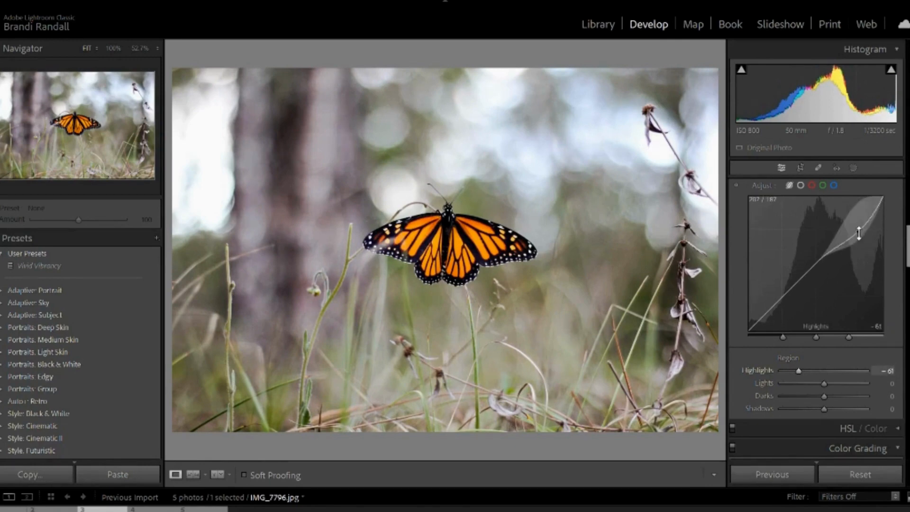
left_click_drag(857, 238, 861, 251)
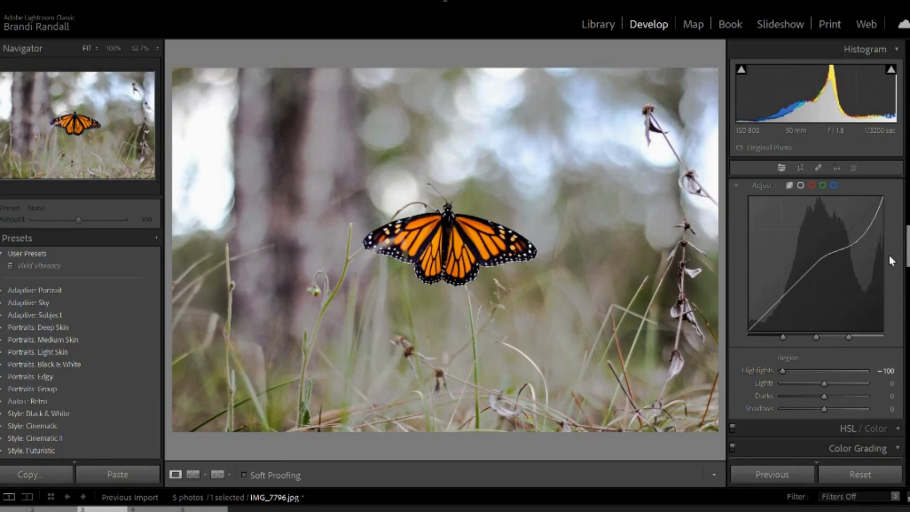
key("ctrl+z")
key("ctrl+z")
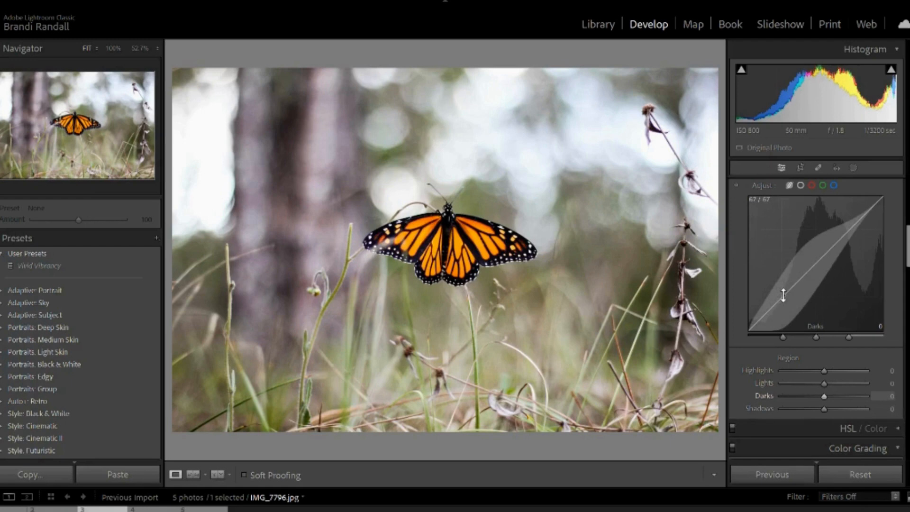
left_click_drag(783, 297, 791, 332)
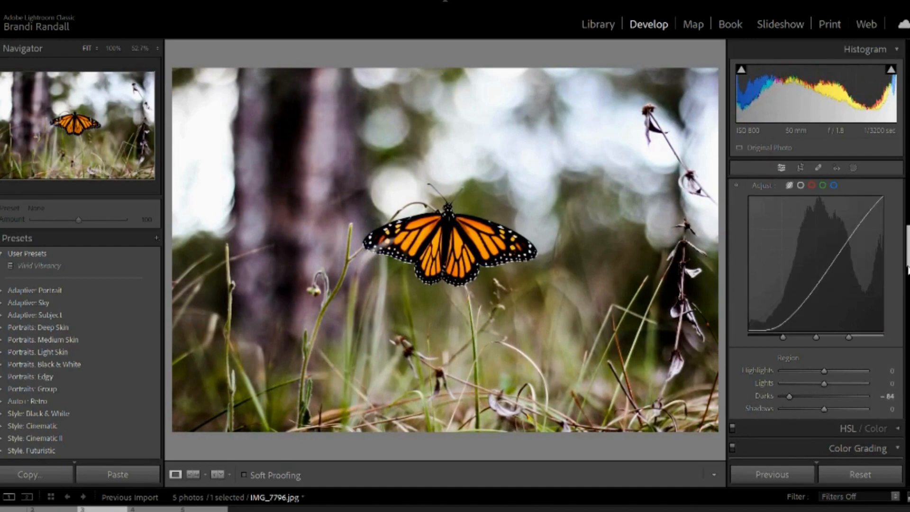
key("ctrl+z")
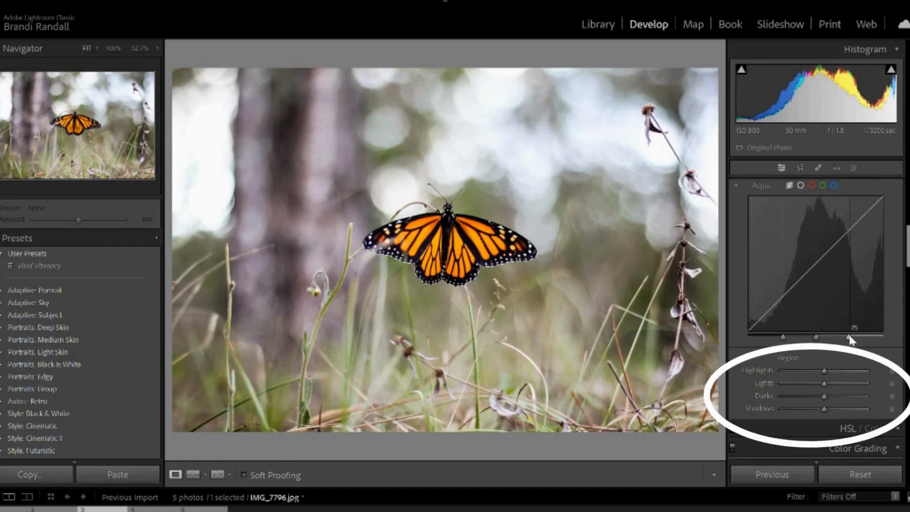
- Try shifting the three region split points beneath the tone curve toward the bright end
left_click_drag(783, 337, 800, 337)
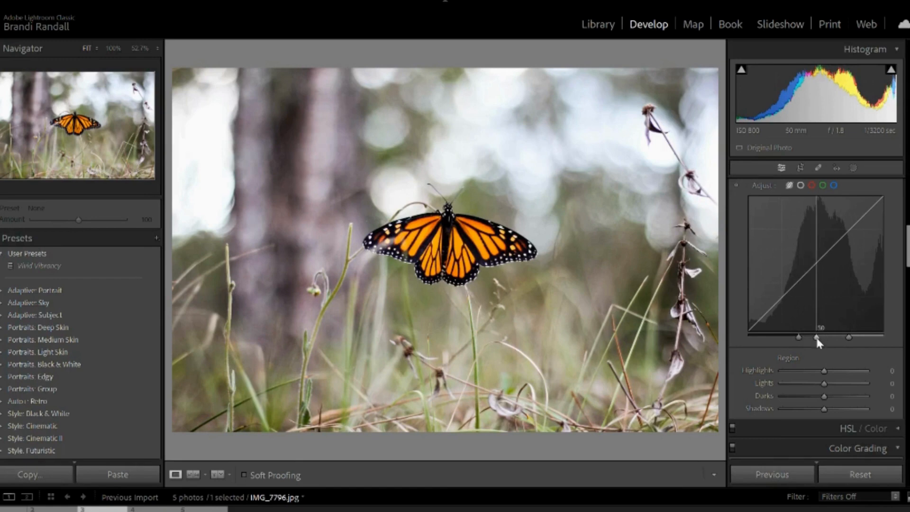
left_click_drag(817, 339, 833, 338)
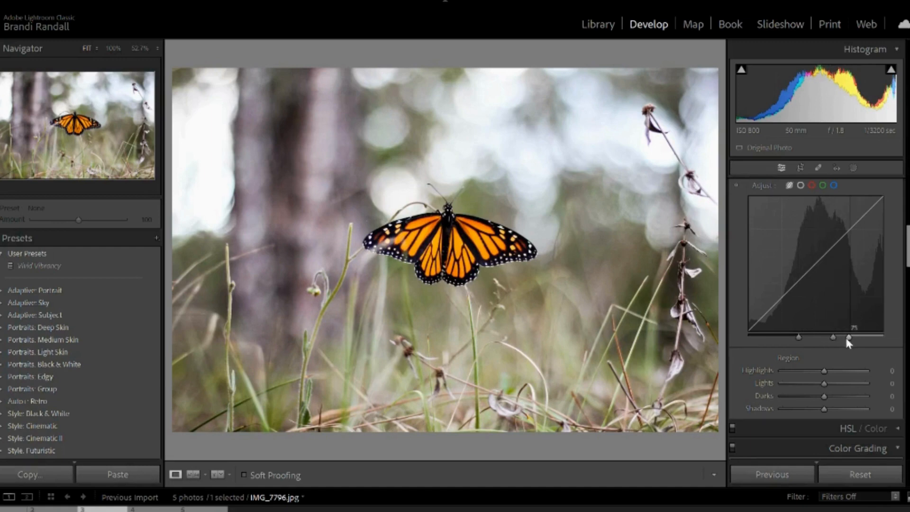
left_click_drag(853, 338, 864, 337)
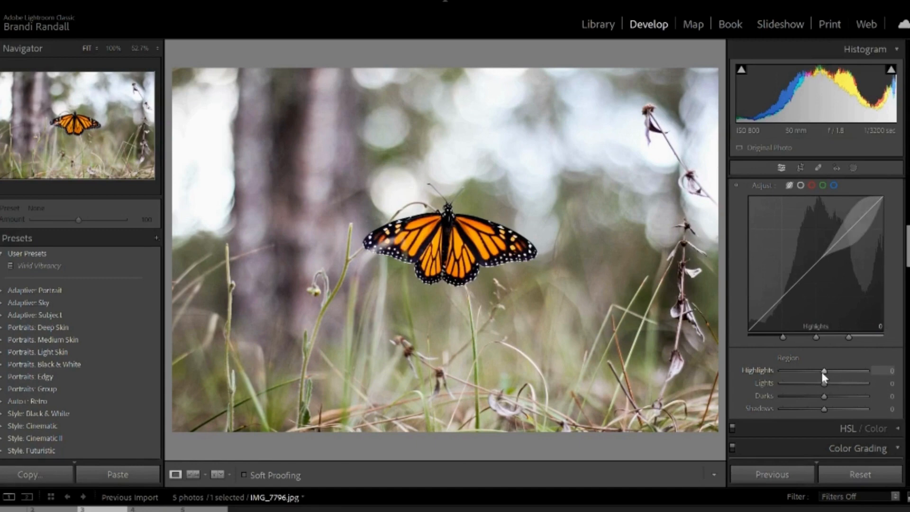
- Try the tone curve's Highlights region at +37 and at -32, and undo both adjustments
left_click_drag(823, 372, 838, 373)
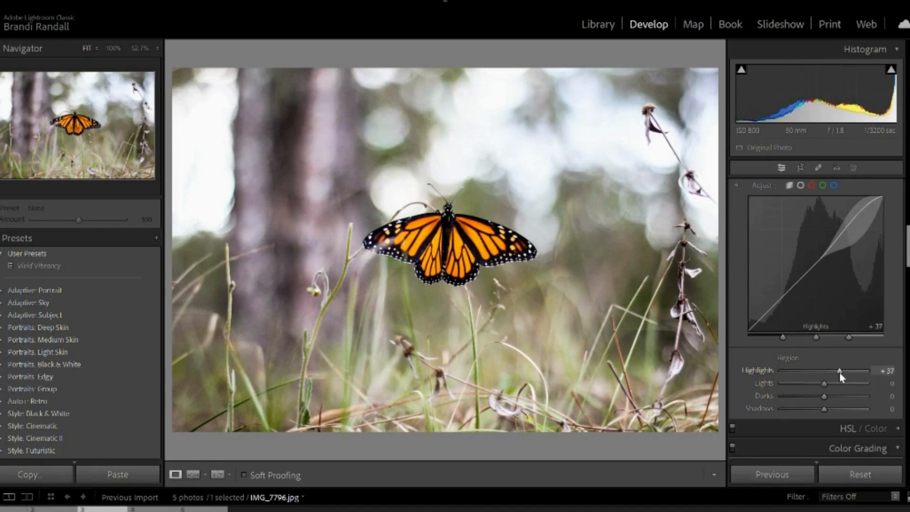
left_click_drag(837, 373, 812, 381)
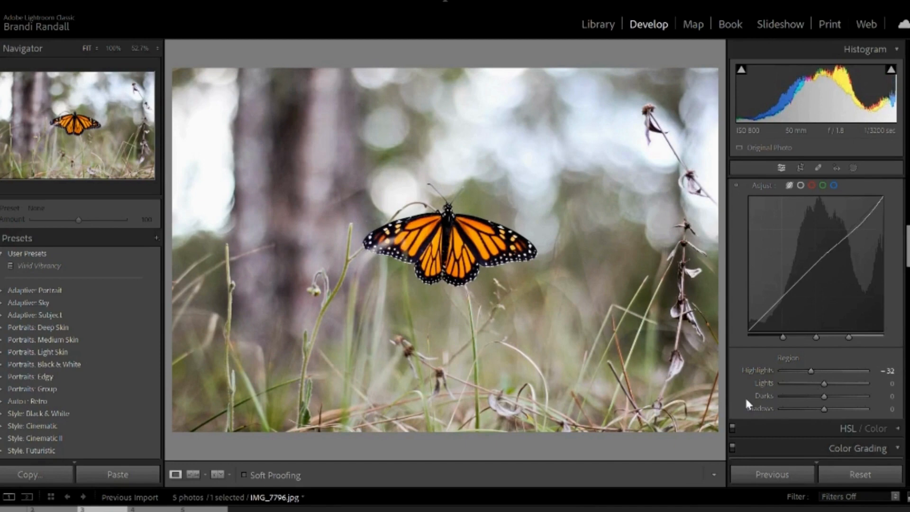
key("ctrl+z")
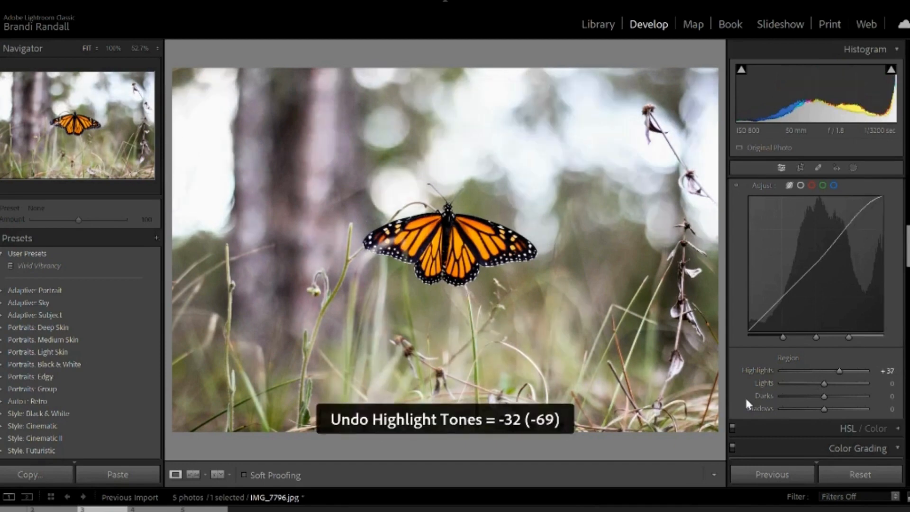
key("ctrl+z")
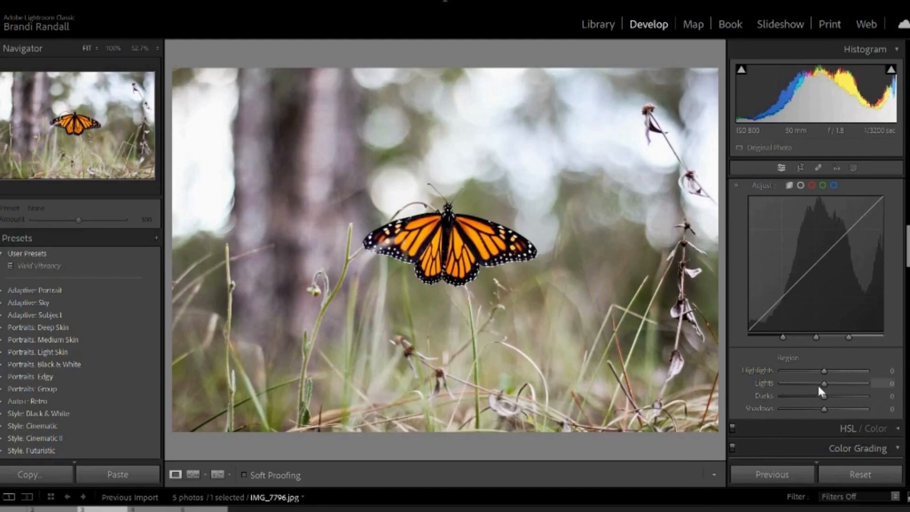
- Try the tone curve's Lights region at +35 and at a strongly negative value, and return it to 0
left_click_drag(823, 386, 838, 383)
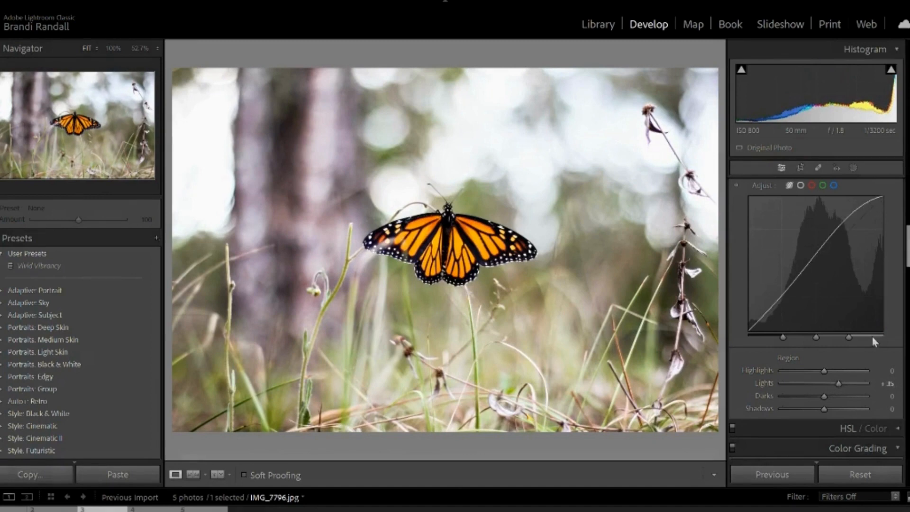
left_click_drag(838, 386, 802, 385)
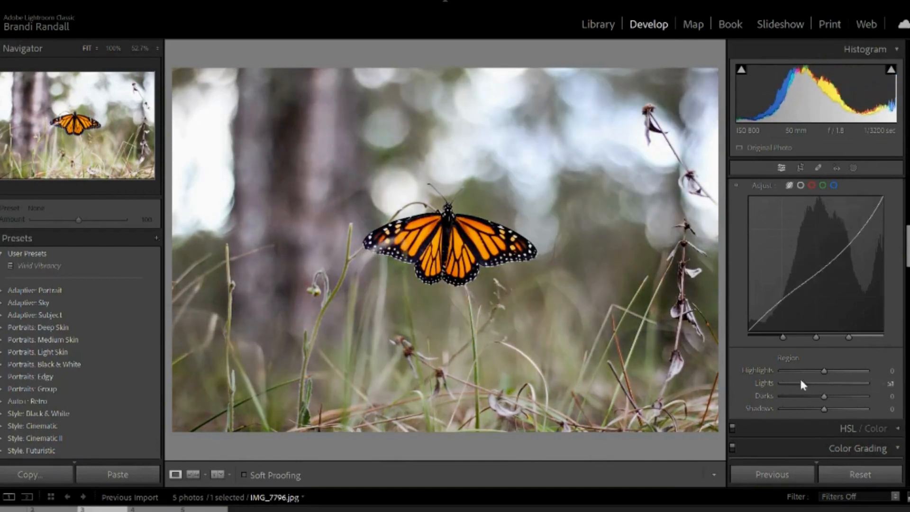
left_click_drag(803, 384, 825, 385)
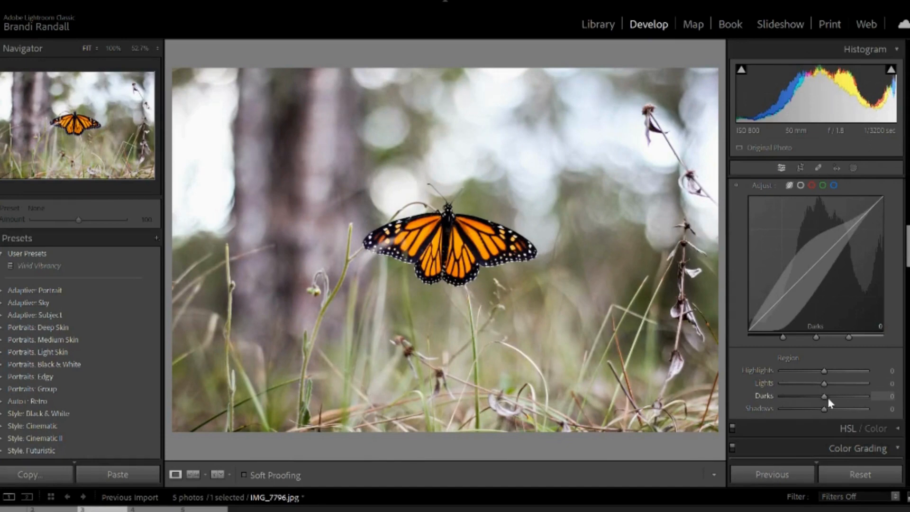
- Try the tone curve's Darks region at +45 and at -74, and undo the adjustments
left_click_drag(827, 397, 845, 396)
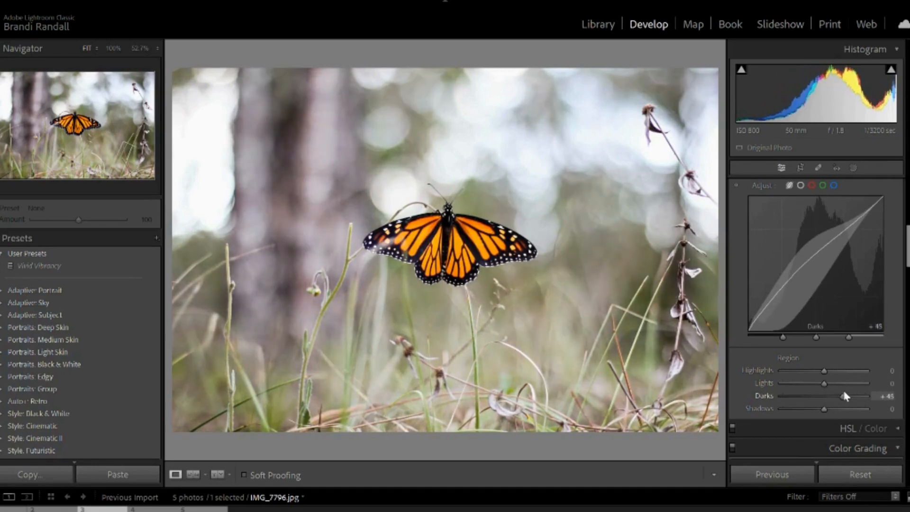
left_click_drag(844, 392, 794, 405)
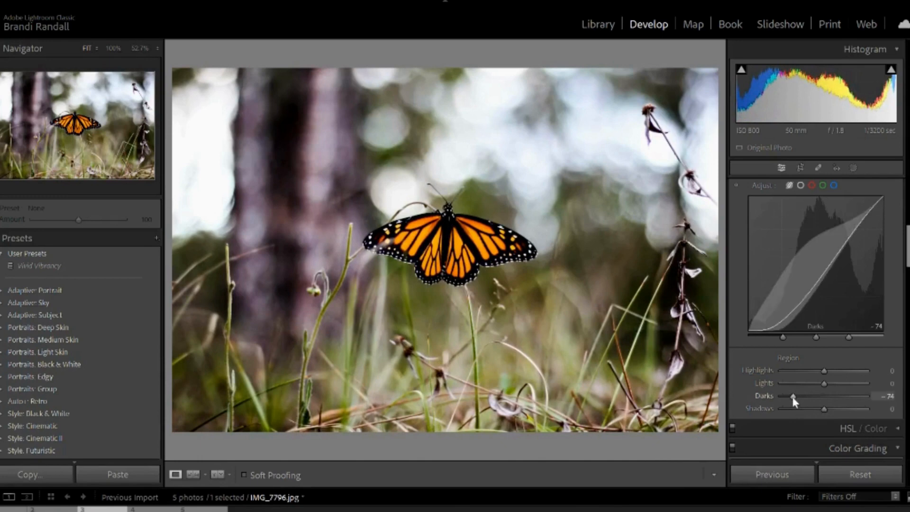
left_click_drag(794, 400, 802, 395)
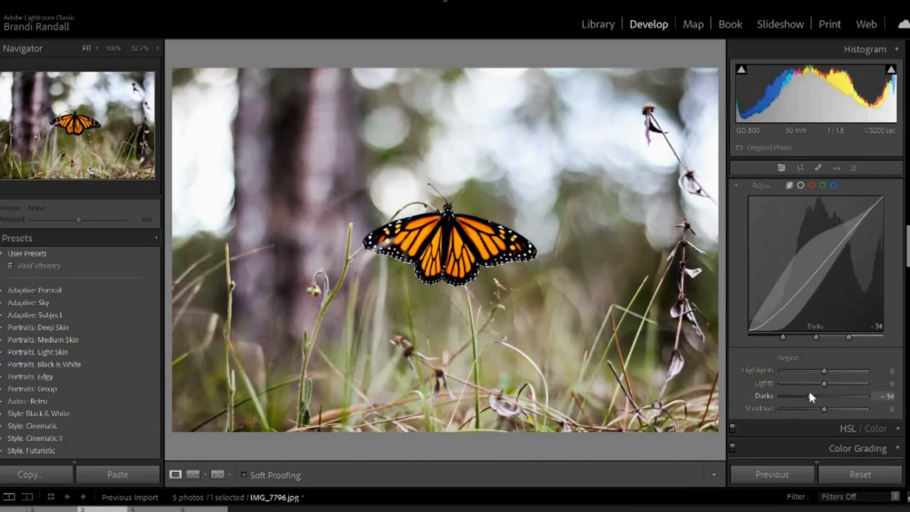
left_click_drag(809, 394, 824, 392)
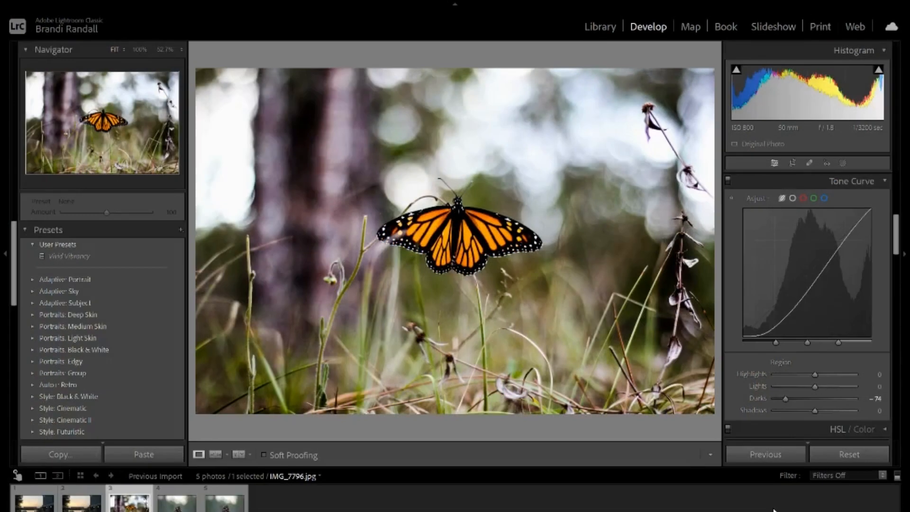
key("ctrl+z")
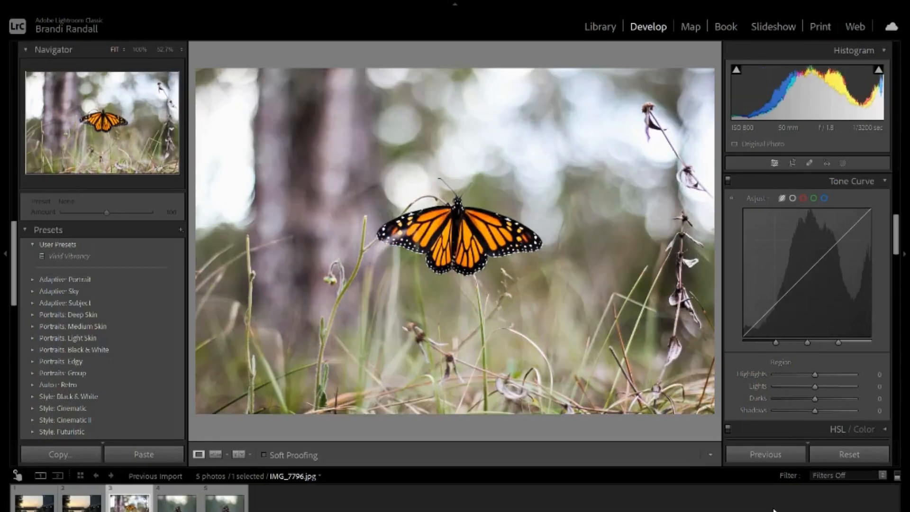
- Try the tone curve's Shadows region at -65 and at +31, and undo all the Shadows adjustments
left_click_drag(814, 411, 788, 412)
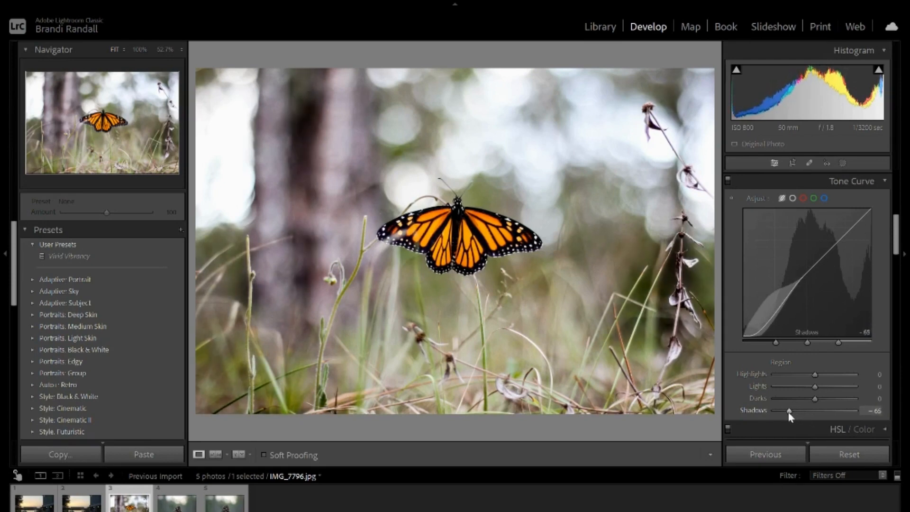
left_click_drag(789, 410, 827, 414)
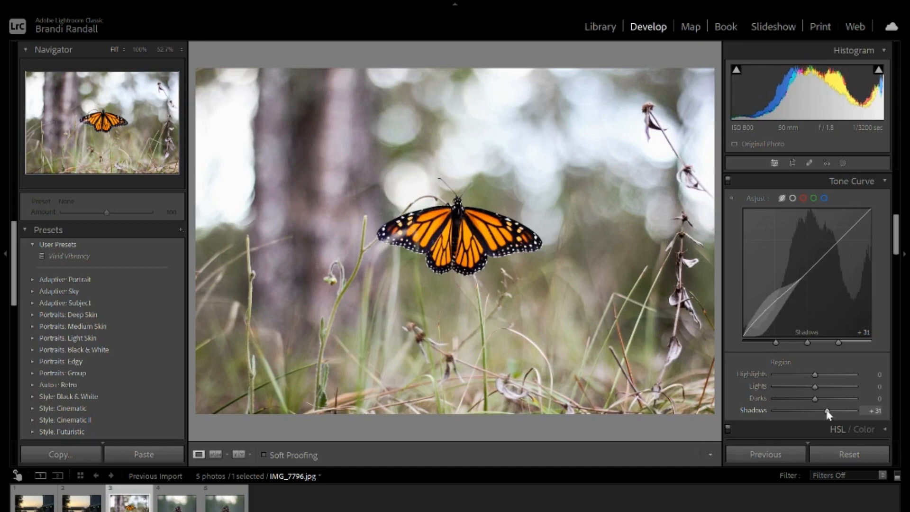
key("ctrl+z")
key("ctrl+z")
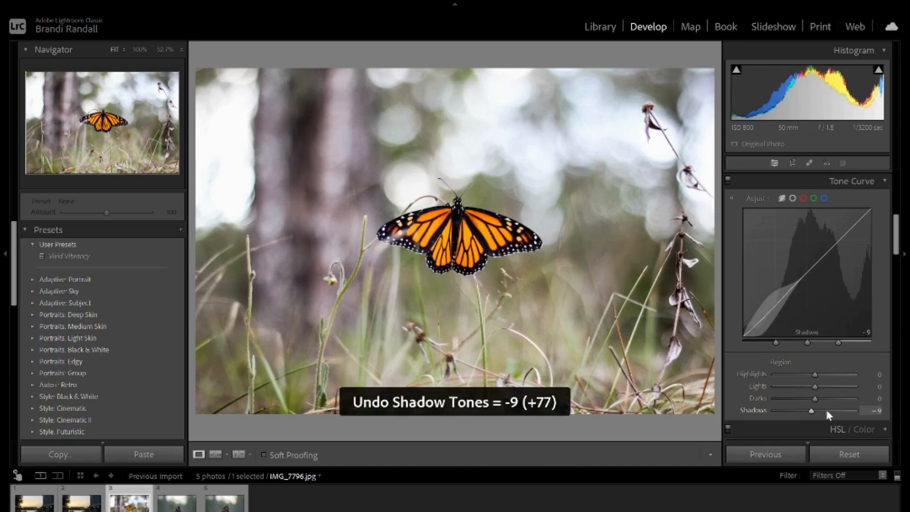
key("ctrl+z")
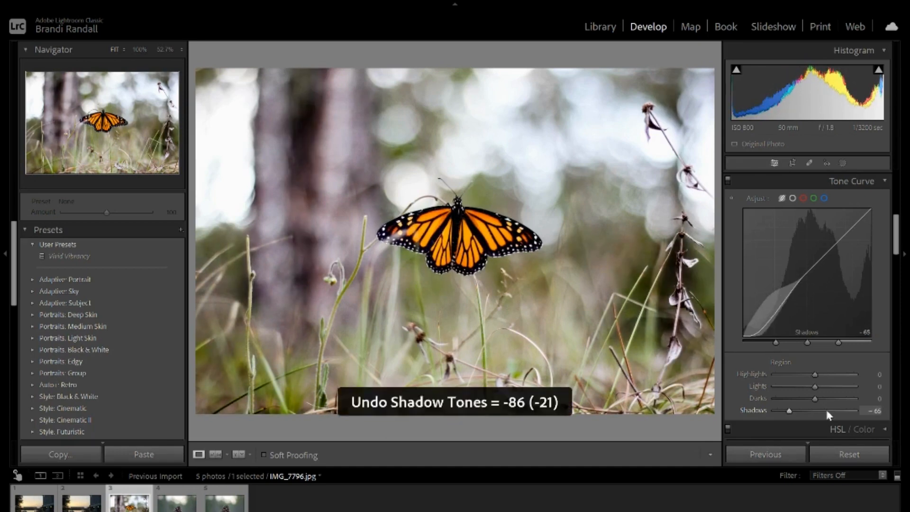
key("ctrl+z")
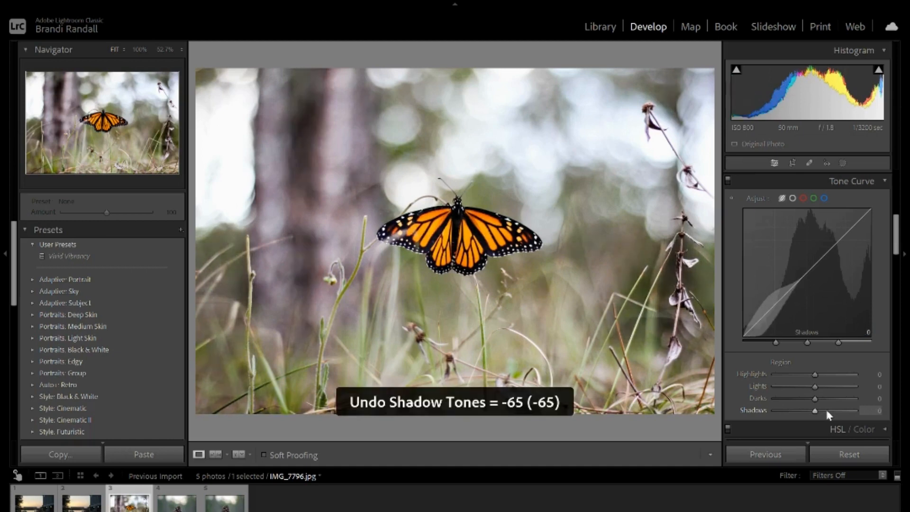